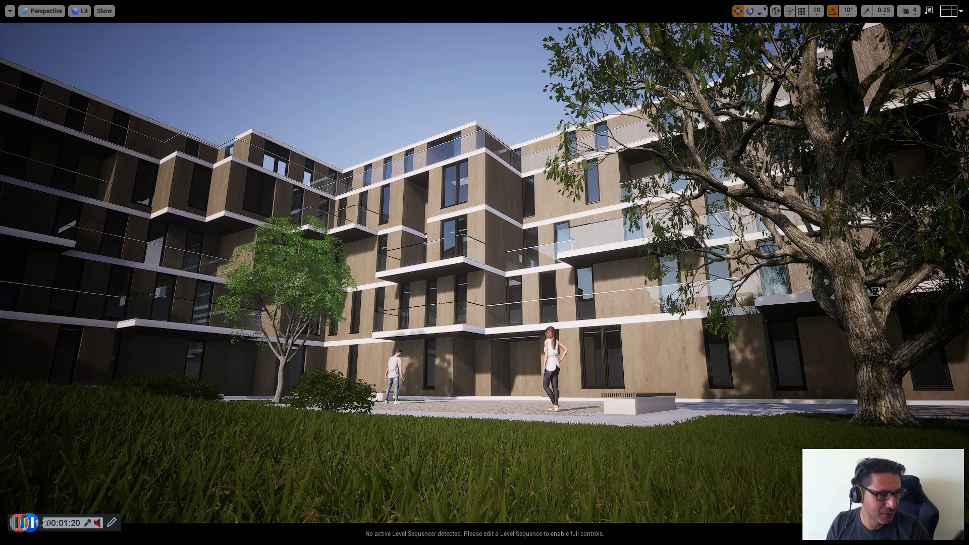
- Snip the courtyard viewport with Snipping Tool and discard the snip without saving it
{"action": "left_click_drag", "start_coordinate": [159, 166], "coordinate": [547, 136]}
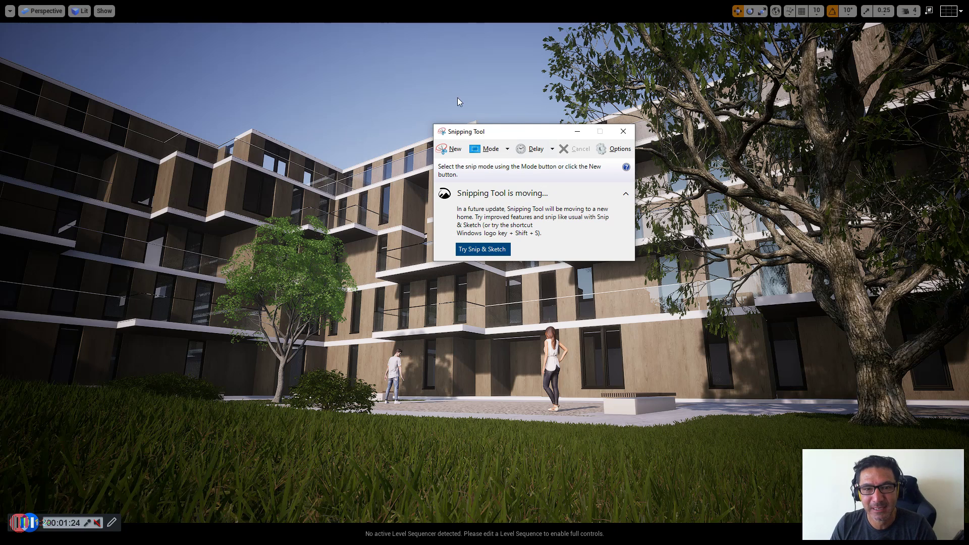
{"action": "left_click", "coordinate": [452, 153]}
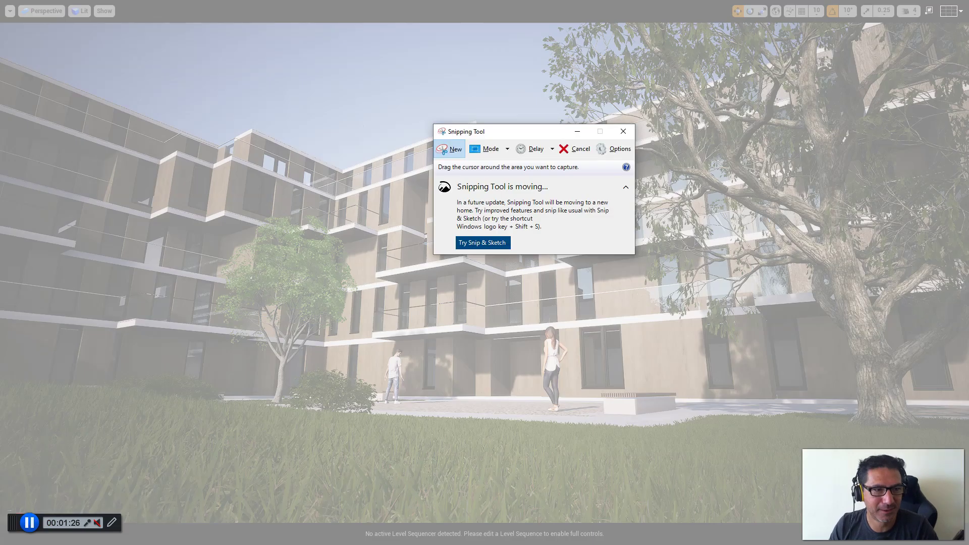
{"action": "left_click_drag", "start_coordinate": [7, 25], "coordinate": [928, 520]}
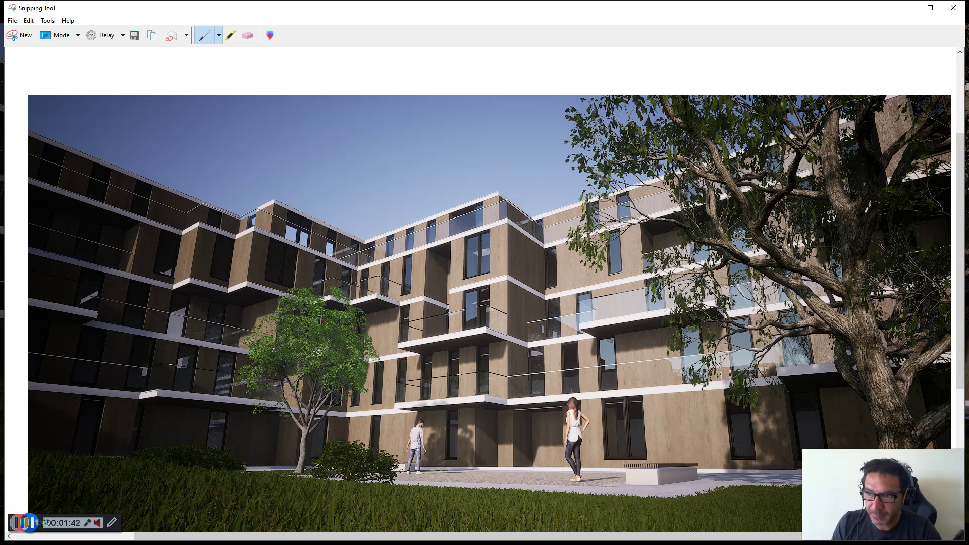
{"action": "left_click", "coordinate": [953, 8]}
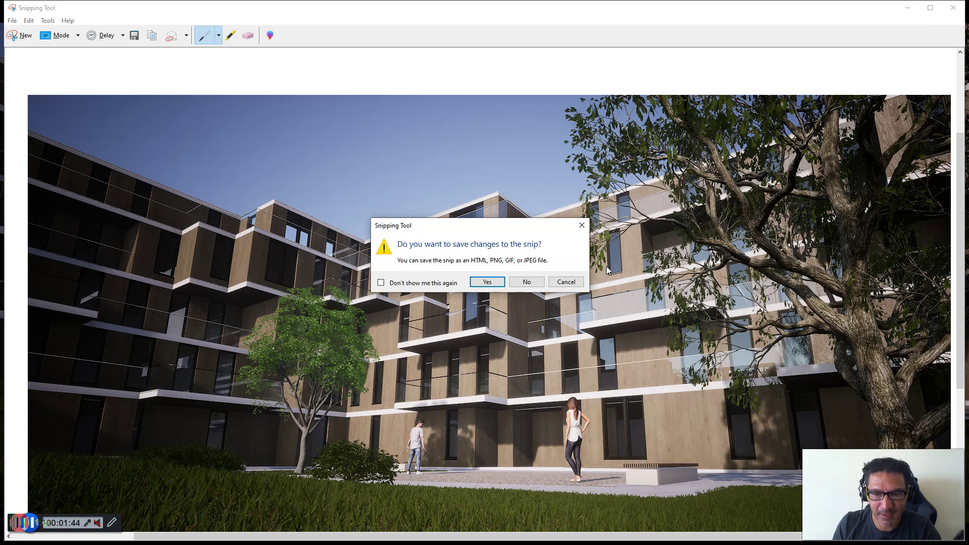
{"action": "left_click", "coordinate": [526, 281]}
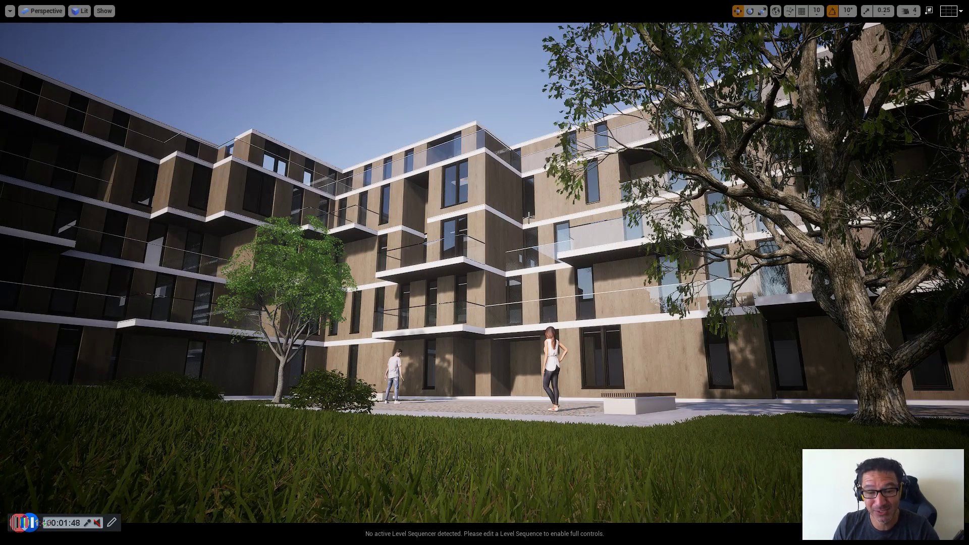
- Reframe the courtyard view closer to the two figures and set the viewport's Screen Percentage to 200
{"action": "key", "text": "w"}
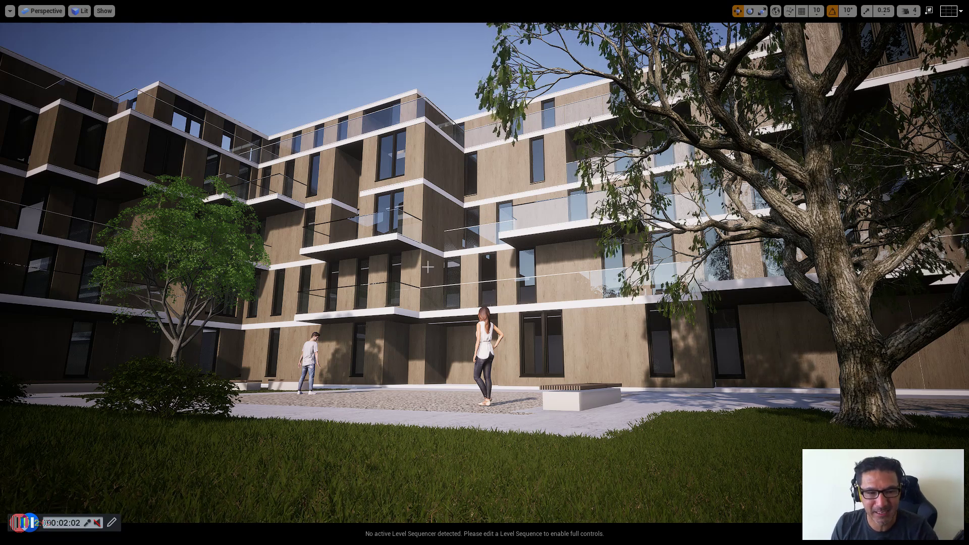
{"action": "right_click_drag", "start_coordinate": [427, 260], "coordinate": [426, 248]}
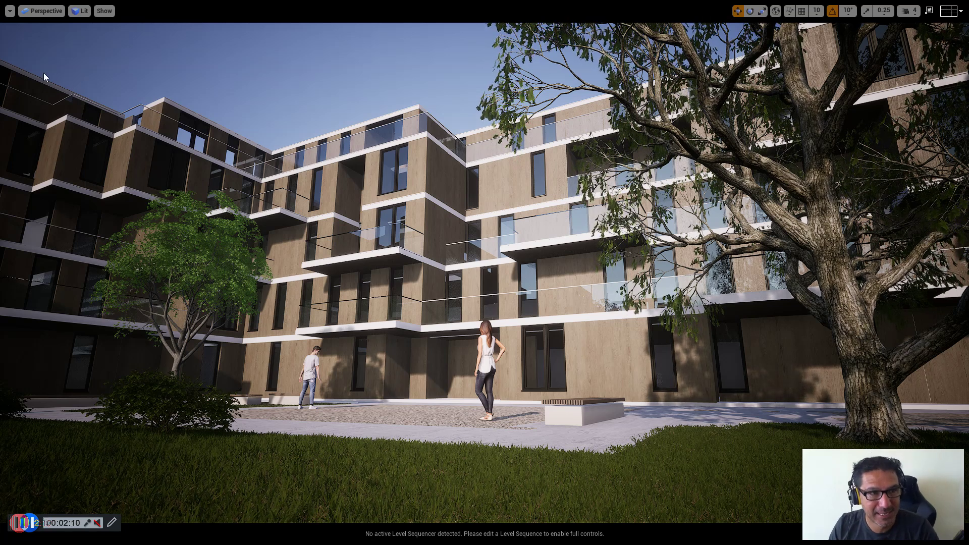
{"action": "left_click", "coordinate": [9, 13]}
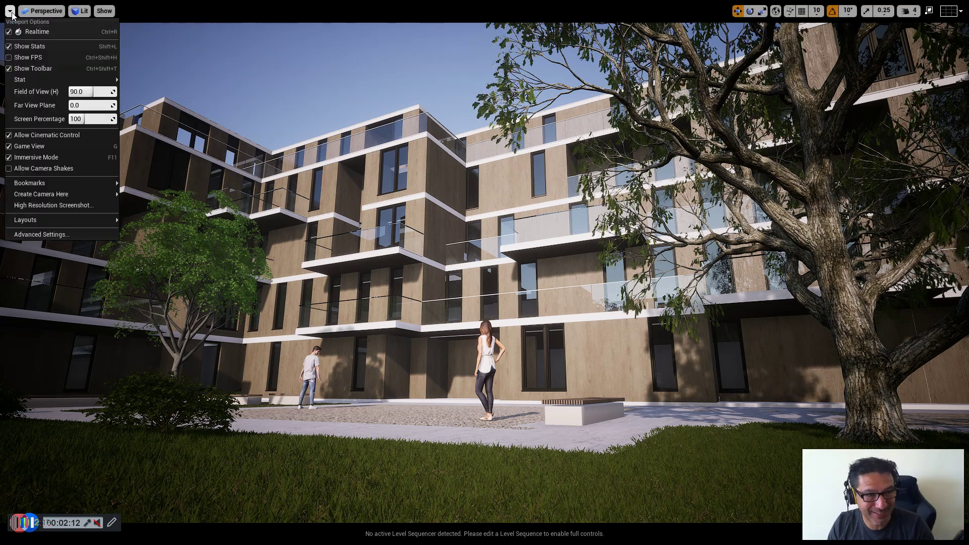
{"action": "left_click", "coordinate": [75, 119]}
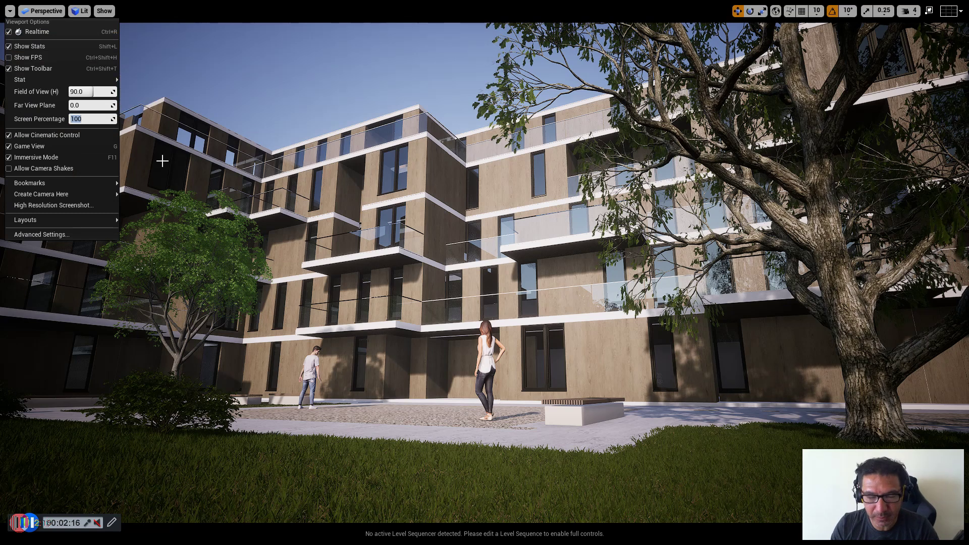
{"action": "type", "text": "200"}
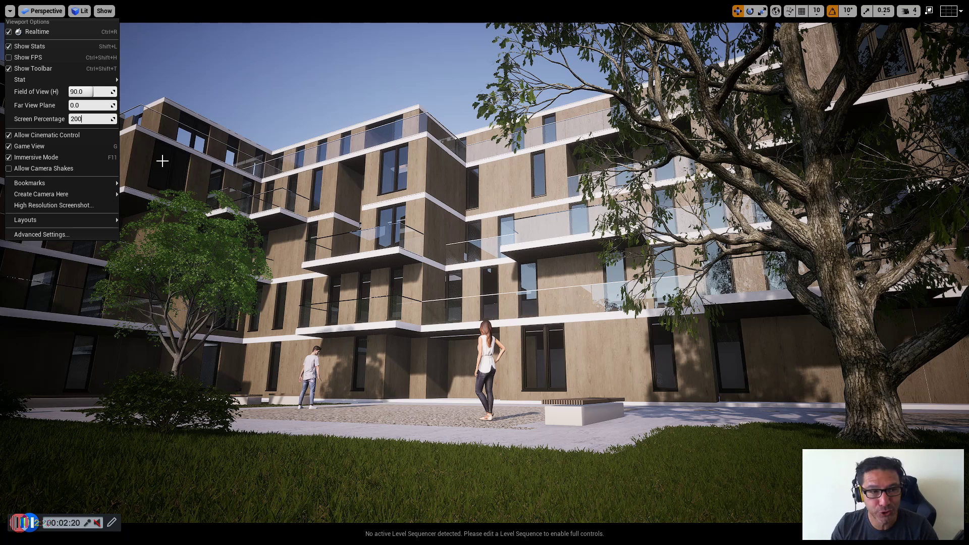
{"action": "key", "text": "Return"}
{"action": "left_click", "coordinate": [270, 74]}
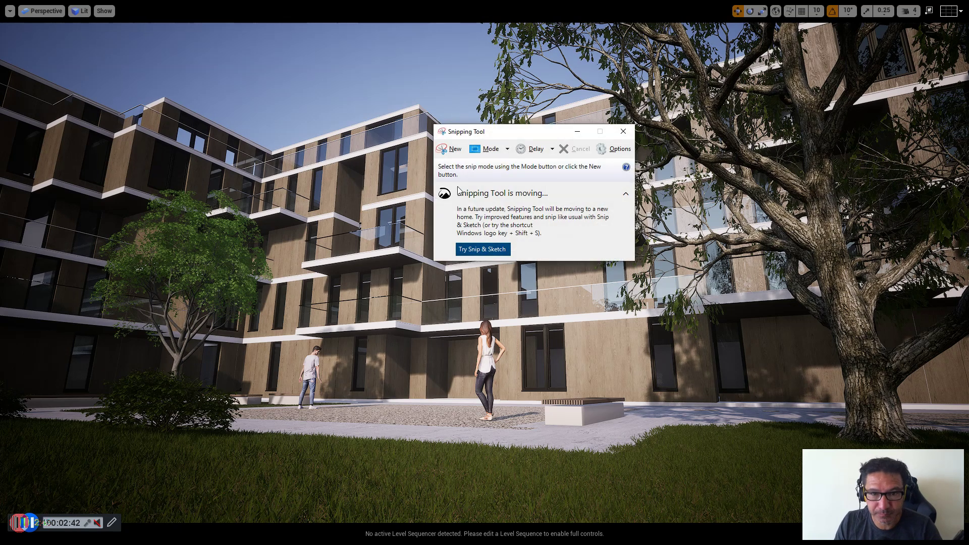
- Snip the reframed courtyard view with Snipping Tool and close the capture without saving
{"action": "left_click", "coordinate": [452, 150]}
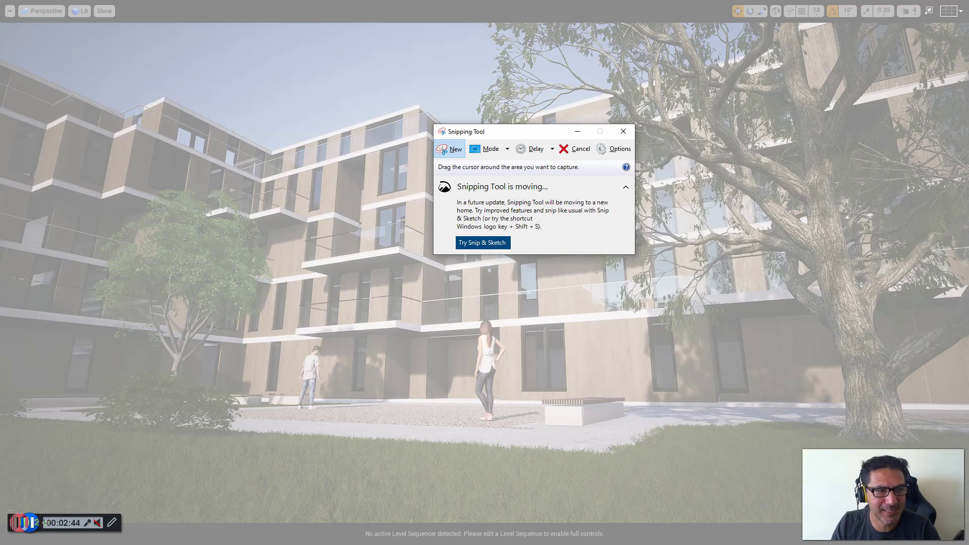
{"action": "left_click_drag", "start_coordinate": [7, 21], "coordinate": [963, 527]}
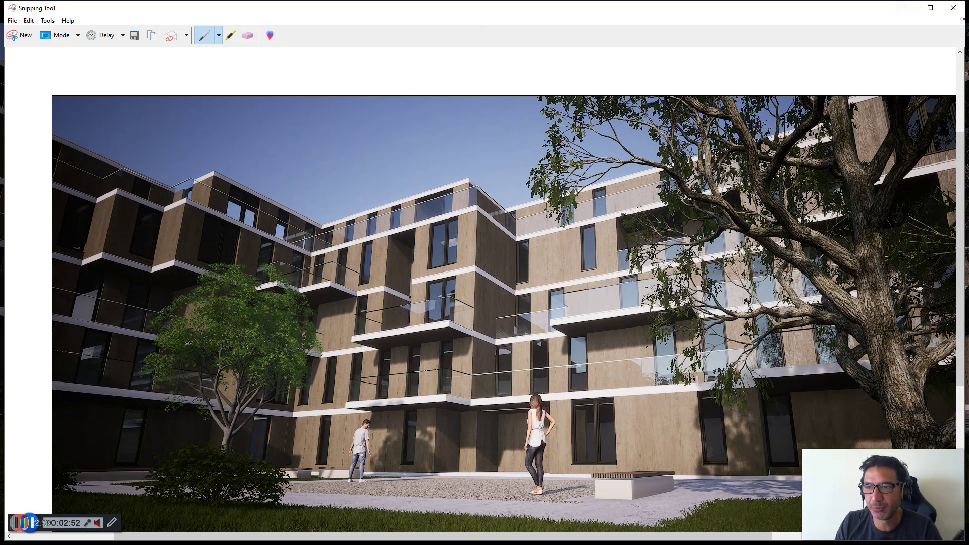
{"action": "left_click", "coordinate": [953, 7]}
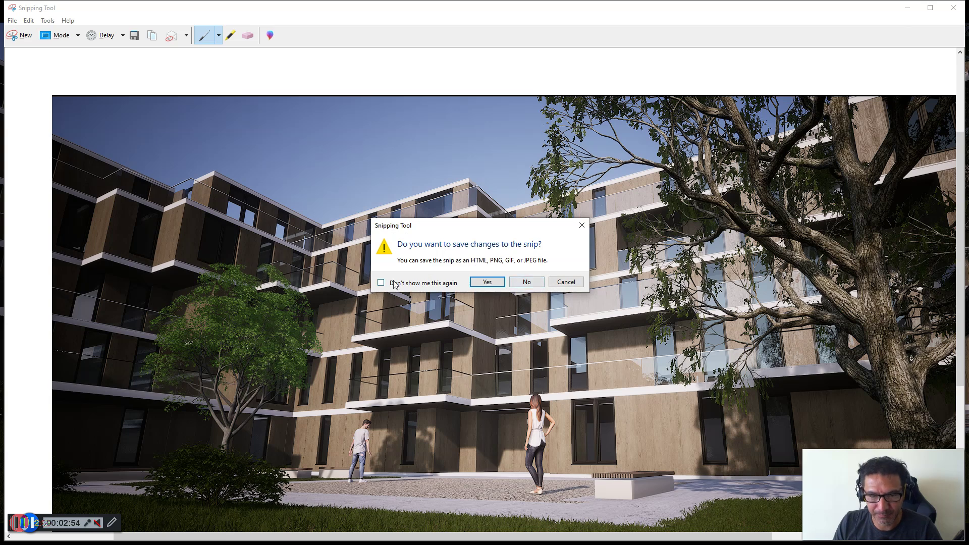
{"action": "left_click", "coordinate": [527, 282]}
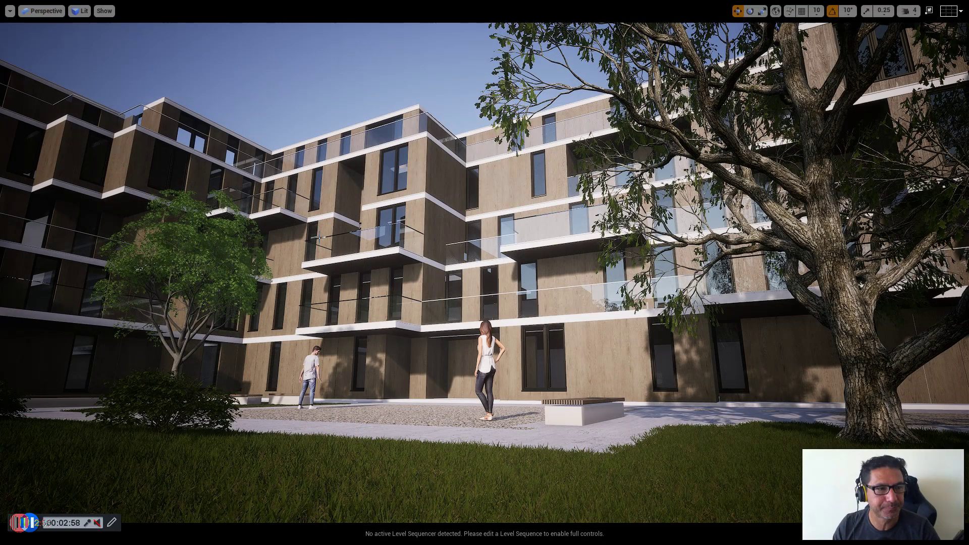
- Take a high resolution screenshot of the viewport with the Screenshot Size Multiplier at 1.0
{"action": "left_click", "coordinate": [10, 10]}
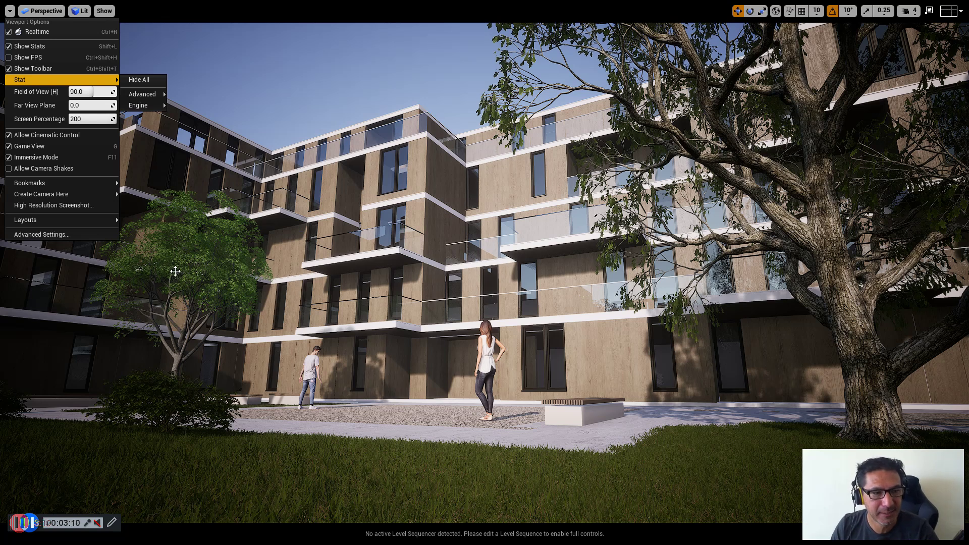
{"action": "left_click", "coordinate": [53, 206]}
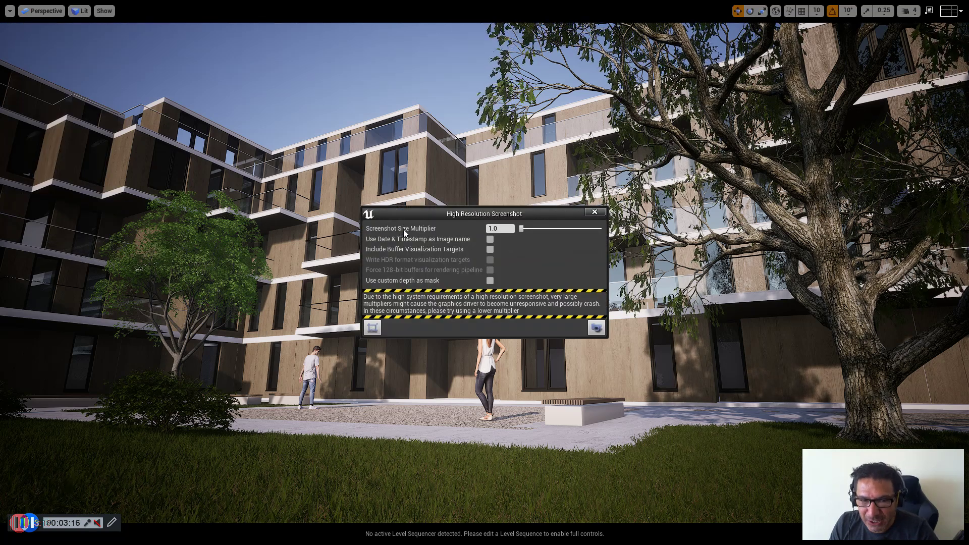
{"action": "left_click", "coordinate": [10, 11]}
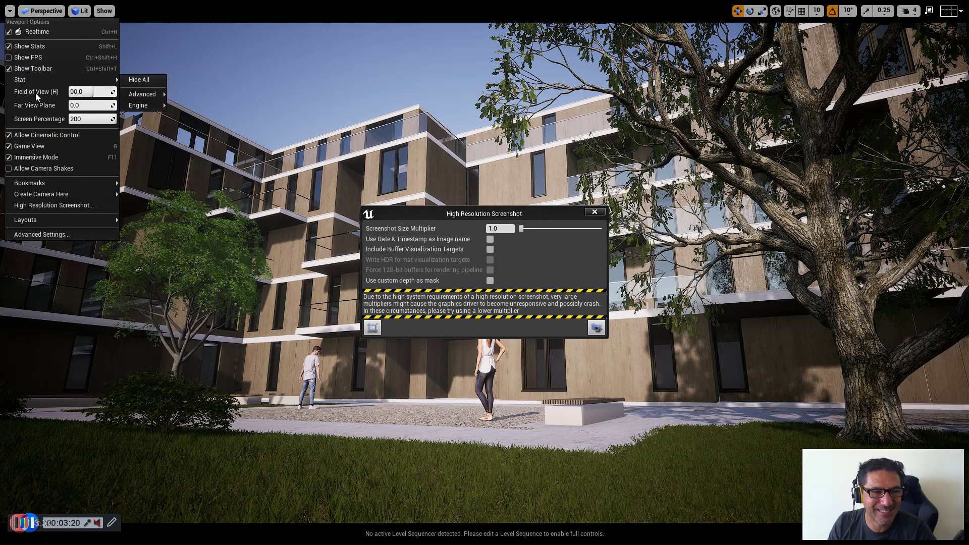
{"action": "mouse_move", "coordinate": [66, 219]}
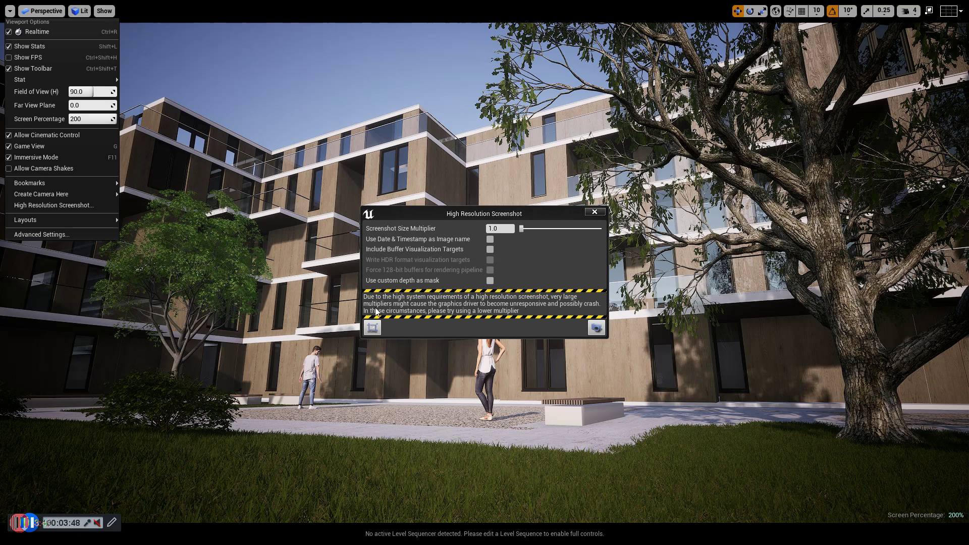
{"action": "left_click", "coordinate": [500, 229]}
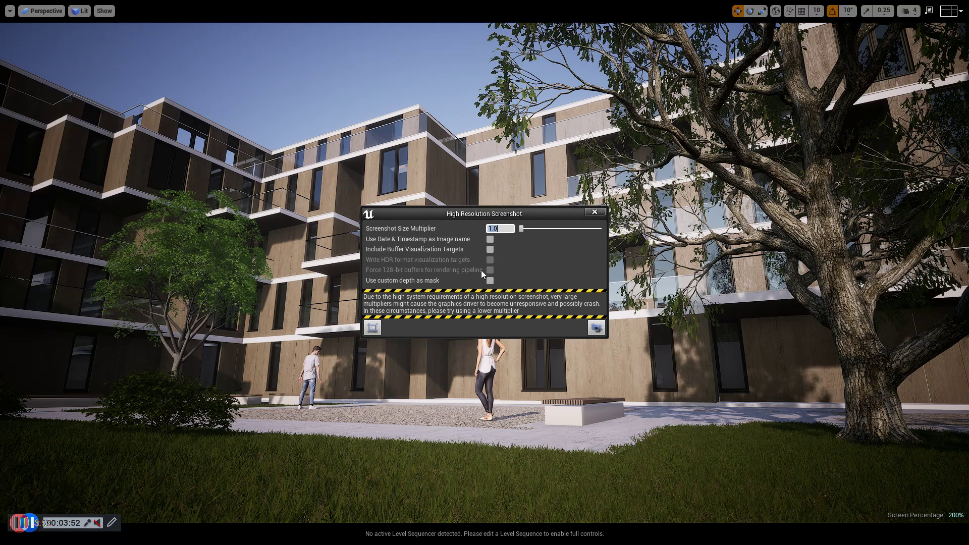
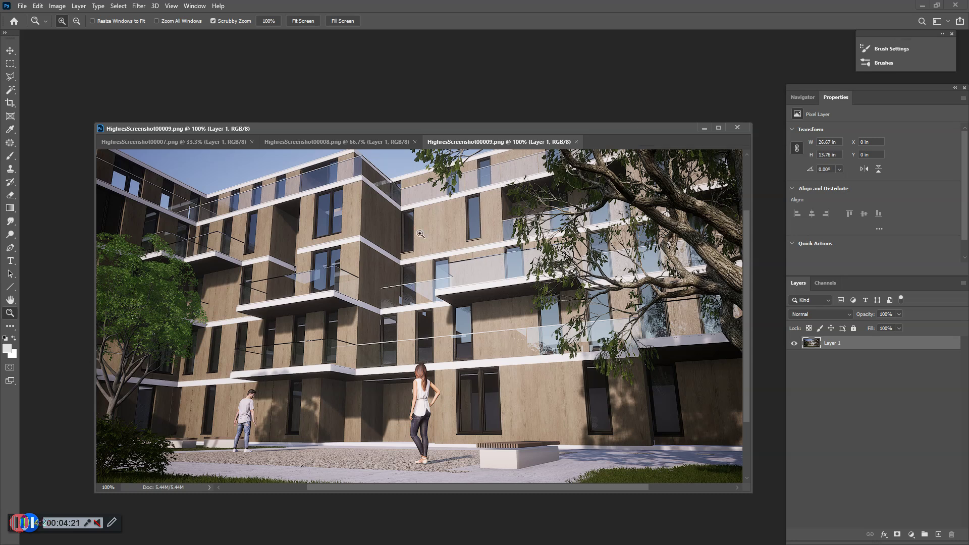
- Switch back to the Unreal Editor viewport and reset its Screen Percentage
{"action": "left_click", "coordinate": [922, 5]}
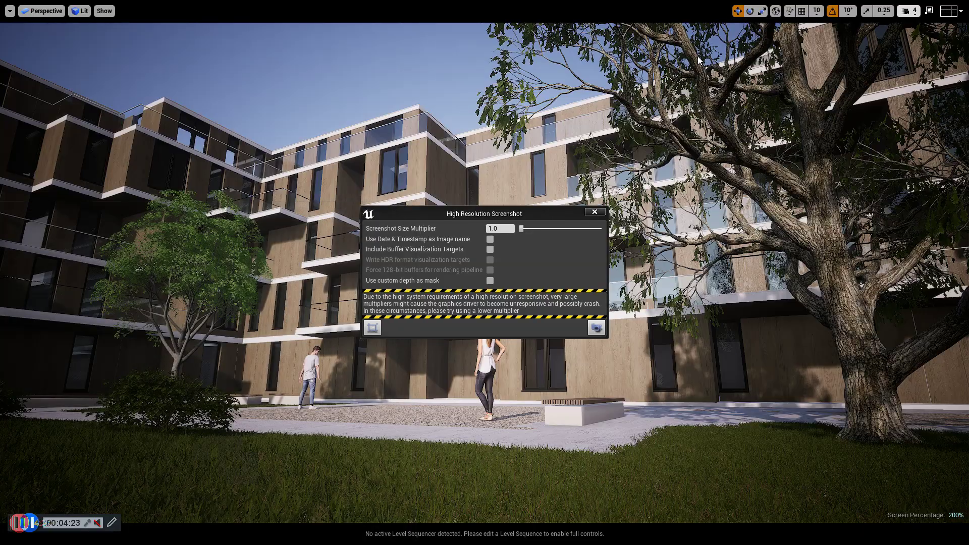
{"action": "left_click", "coordinate": [9, 11]}
{"action": "left_click_drag", "start_coordinate": [77, 119], "coordinate": [46, 119]}
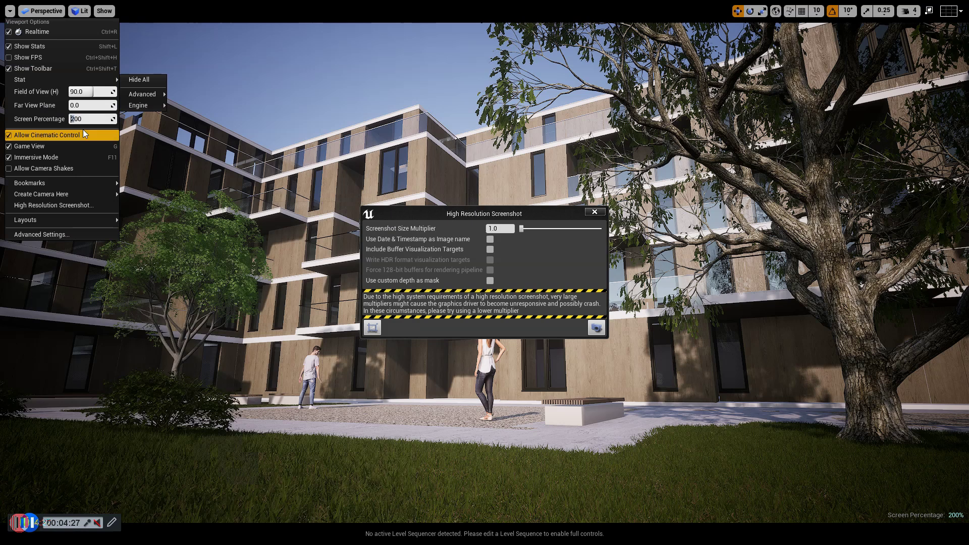
{"action": "left_click", "coordinate": [523, 211]}
- Set the Screenshot Size Multiplier to 3 and capture the high resolution screenshot
{"action": "left_click", "coordinate": [506, 229]}
{"action": "type", "text": "3"}
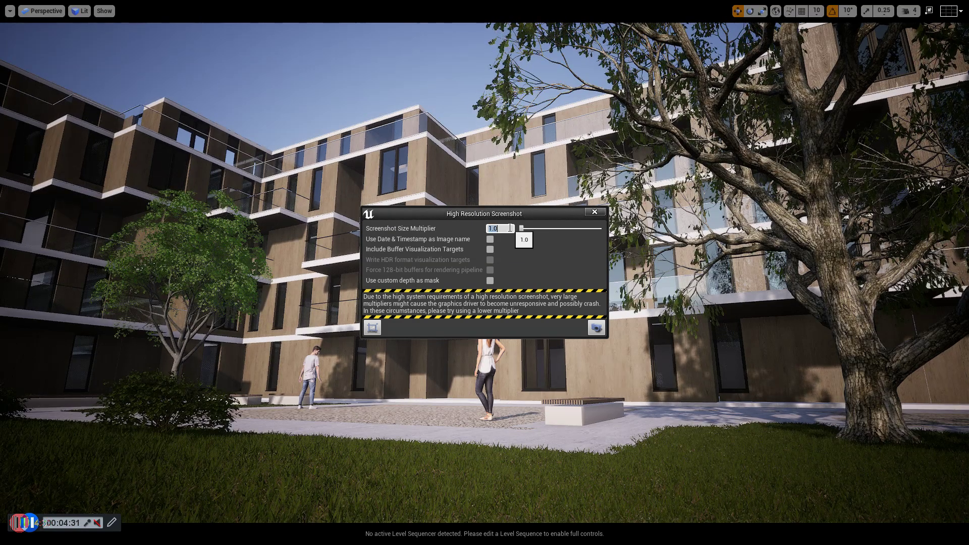
{"action": "key", "text": "Return"}
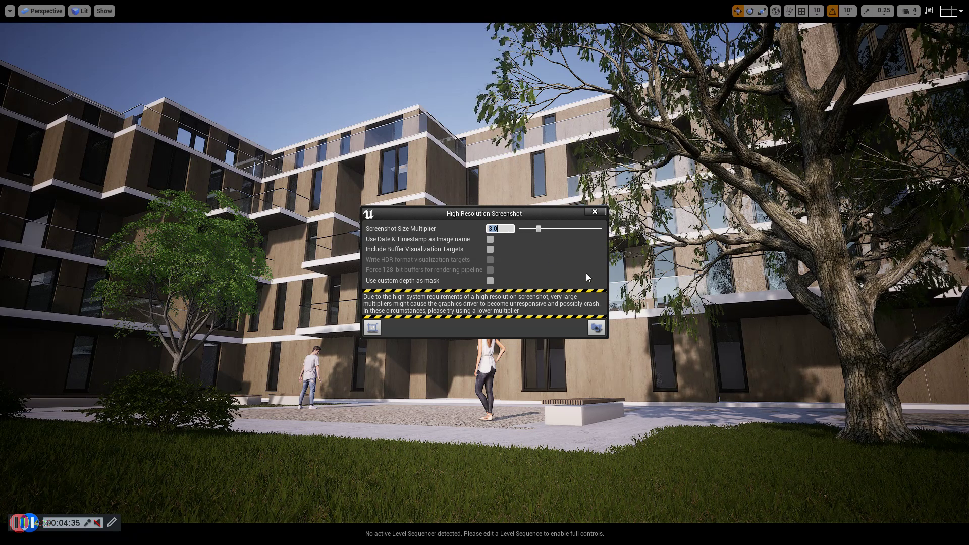
{"action": "left_click", "coordinate": [597, 330]}
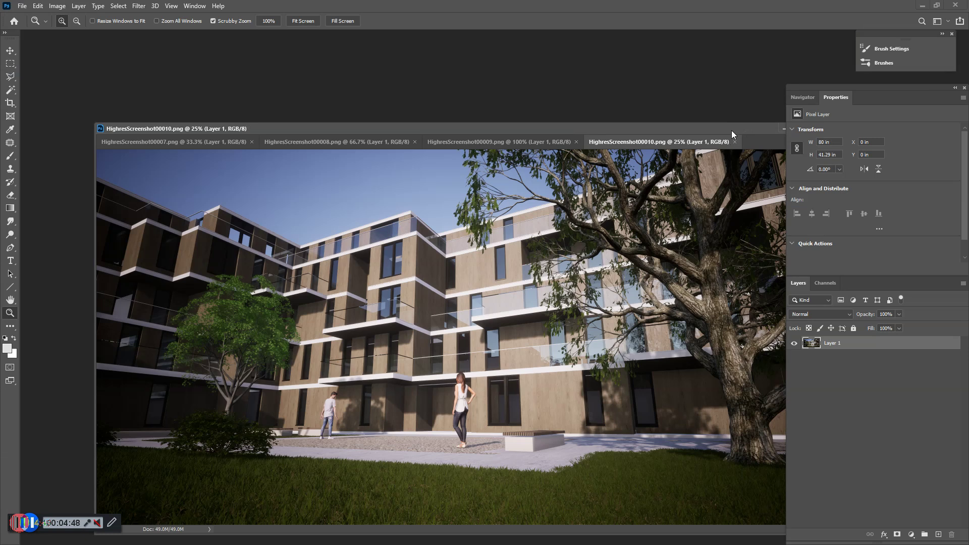
- In Photoshop, maximize the document window showing HighresScreenshot00010.png
{"action": "left_click_drag", "start_coordinate": [732, 130], "coordinate": [667, 98]}
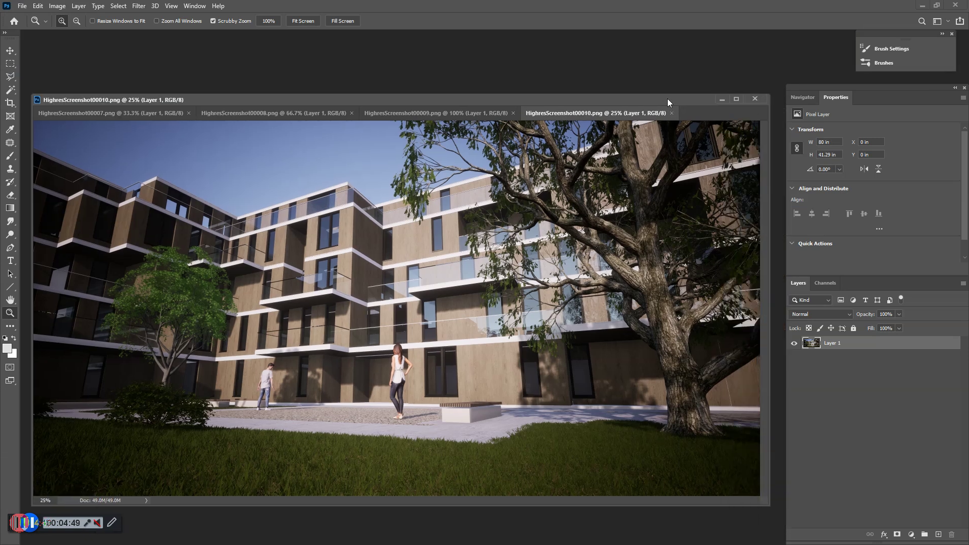
{"action": "double_click", "coordinate": [738, 98]}
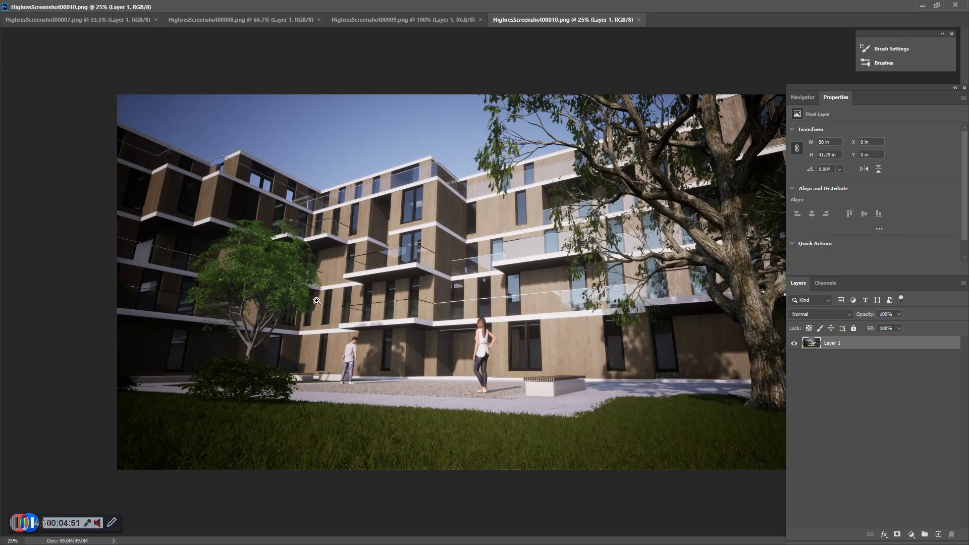
{"action": "key", "text": "Tab"}
{"action": "key", "text": "Tab"}
- Examine the screenshot's image quality up close around the woman and the balcony facade
{"action": "left_click", "coordinate": [475, 323]}
{"action": "left_click", "coordinate": [484, 317]}
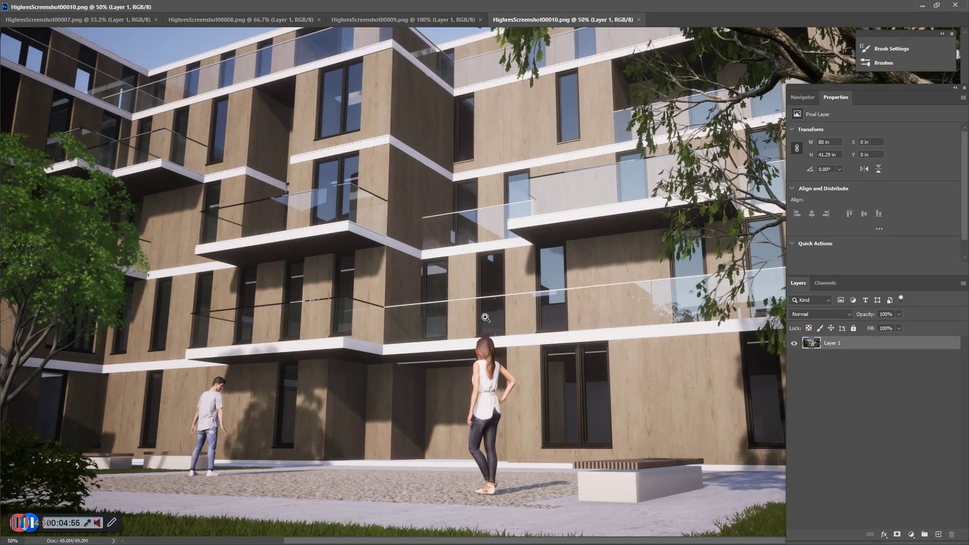
{"action": "key", "text": "Tab"}
{"action": "key", "text": "Tab"}
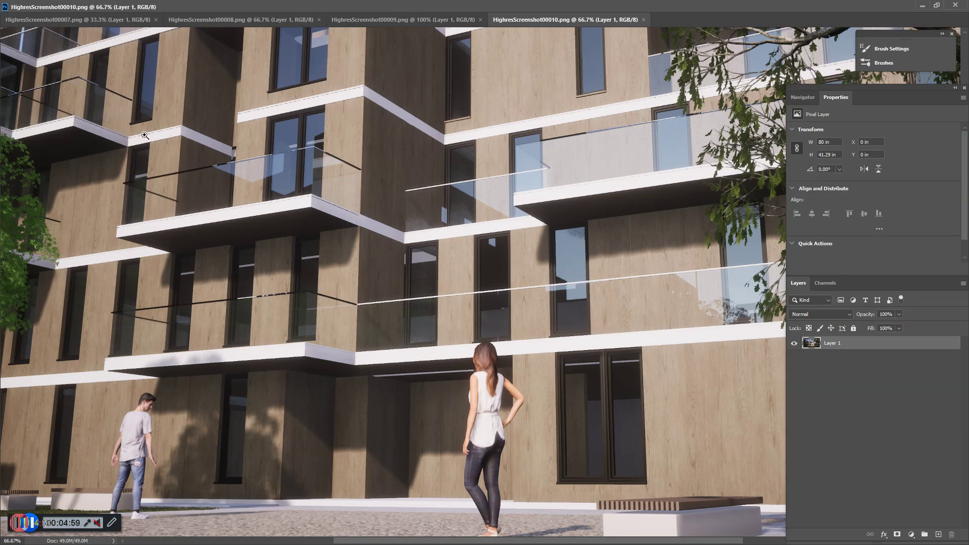
{"action": "key", "text": "Tab"}
{"action": "double_click", "coordinate": [11, 313]}
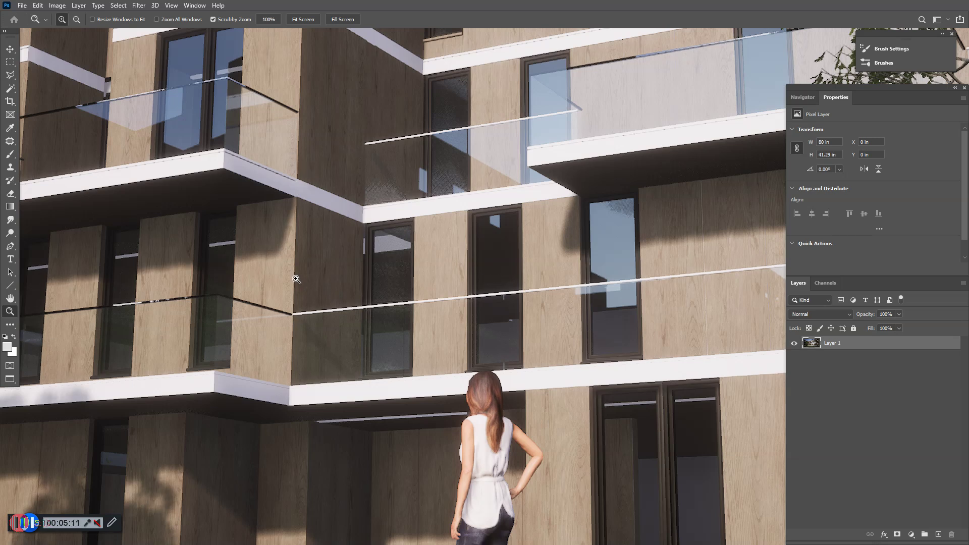
- Open the Image Size settings of HighresScreenshot00010.png to check its pixel dimensions
{"action": "key", "text": "v"}
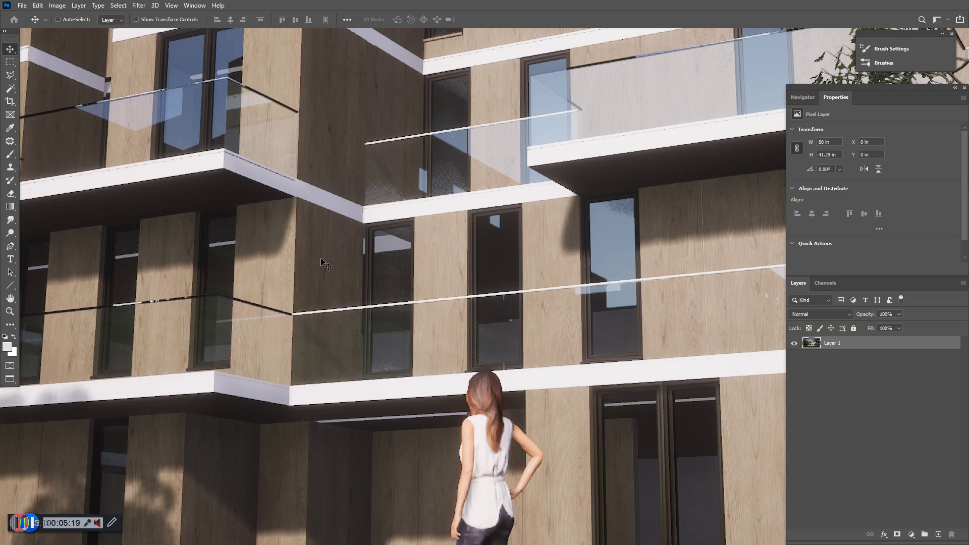
{"action": "left_click", "coordinate": [54, 6]}
{"action": "left_click", "coordinate": [77, 65]}
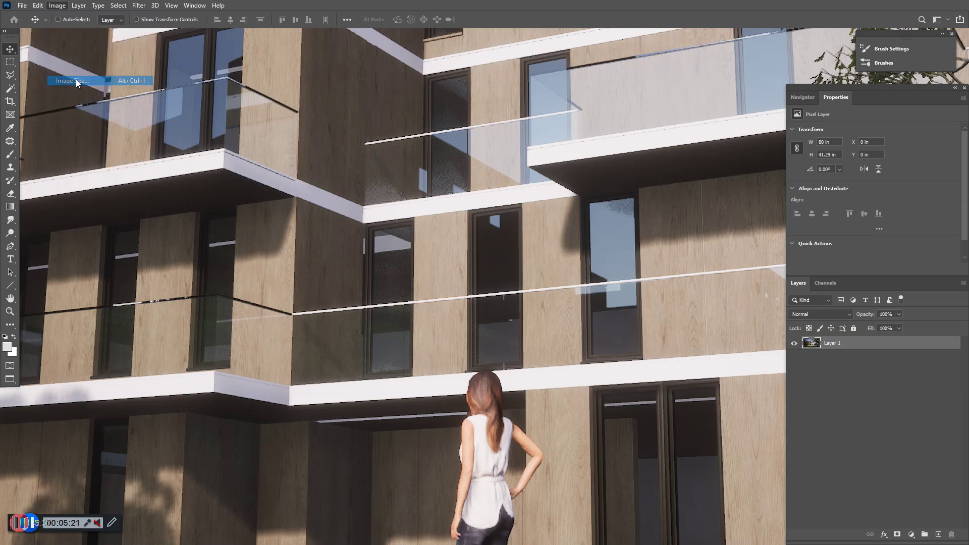
{"action": "key", "text": "h"}
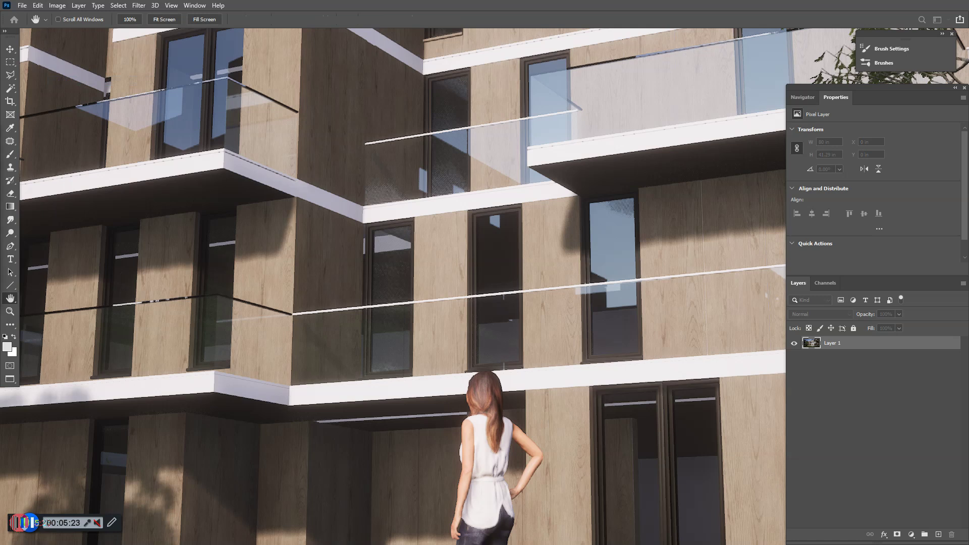
{"action": "key", "text": "ctrl+alt+i"}
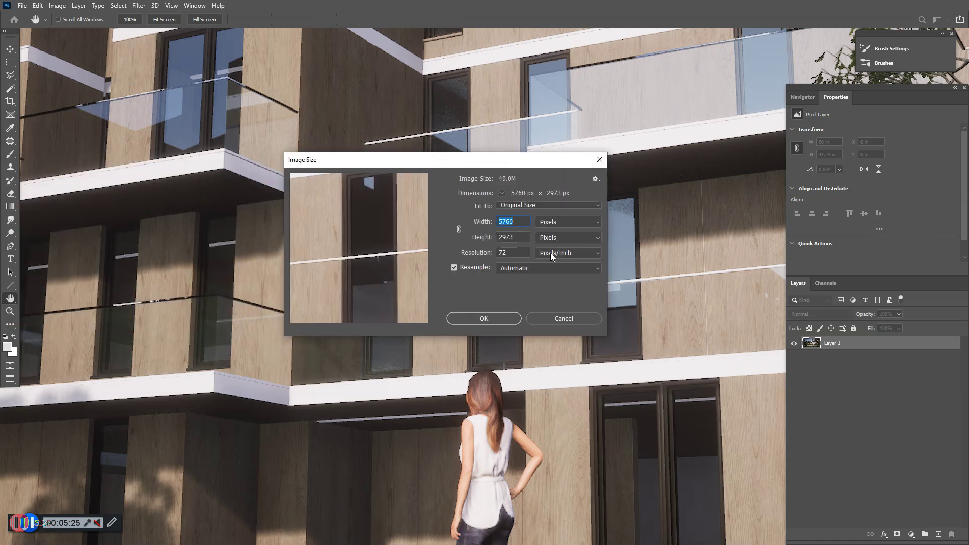
- Dismiss the Image Size settings without changes and inspect the screenshot both as a whole and up close around the woman
{"action": "key", "text": "v"}
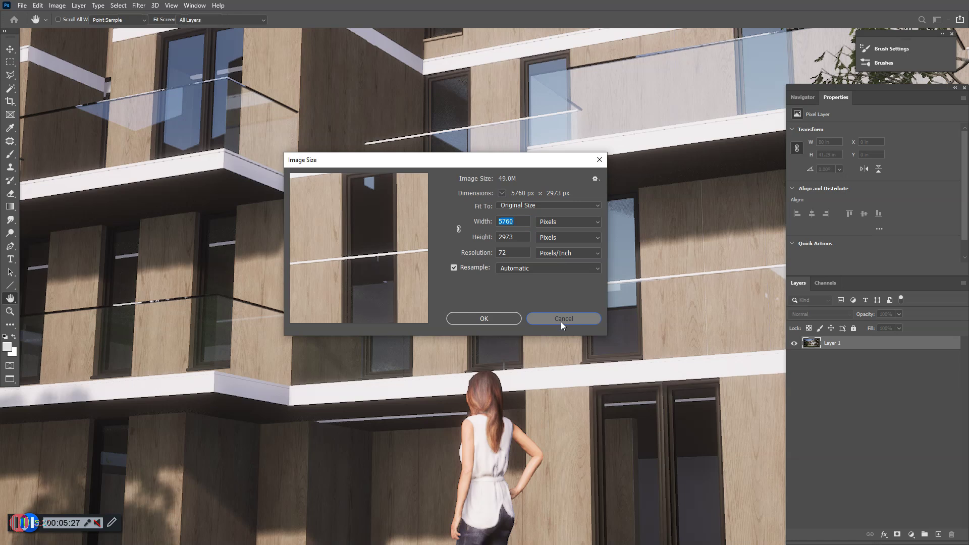
{"action": "left_click", "coordinate": [563, 318]}
{"action": "key", "text": "z"}
{"action": "left_click_drag", "start_coordinate": [522, 280], "coordinate": [511, 250], "text": "alt"}
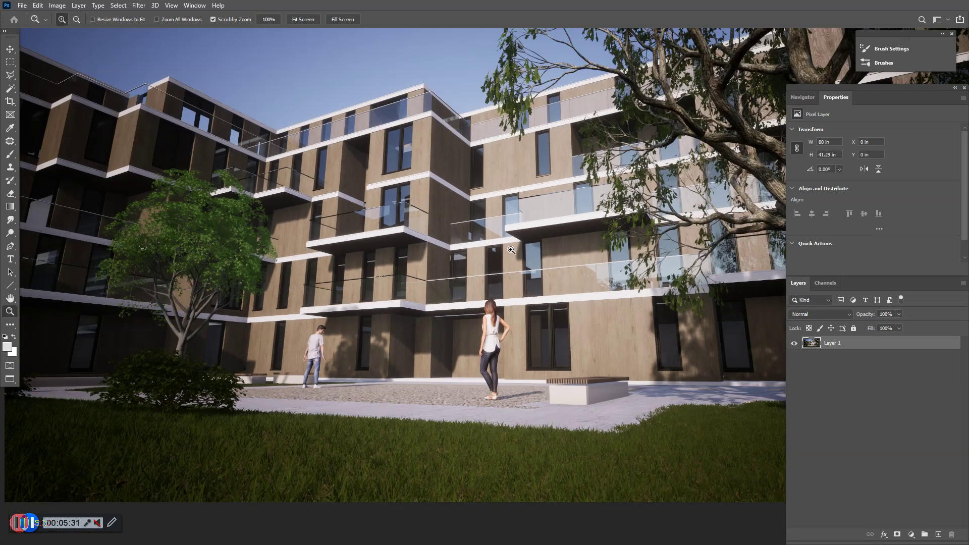
{"action": "left_click", "coordinate": [483, 287]}
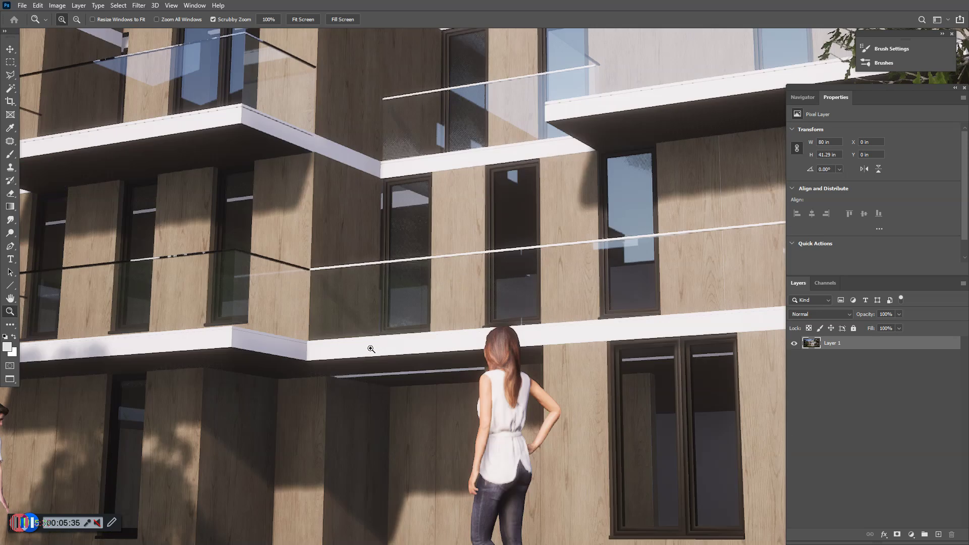
{"action": "left_click", "coordinate": [404, 277], "text": "alt"}
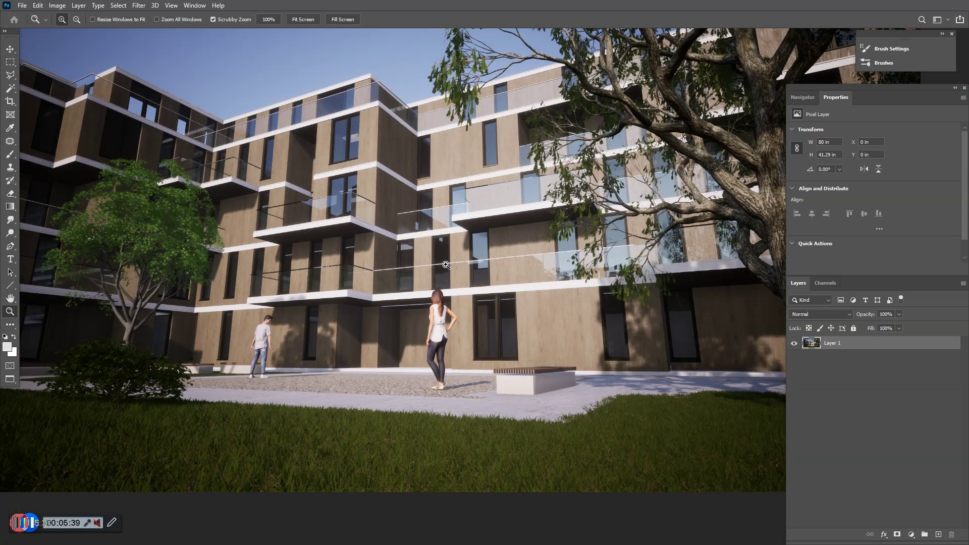
- View HighresScreenshot00010.png in full screen mode without the interface, and return to the standard screen mode
{"action": "key", "text": "f"}
{"action": "key", "text": "f"}
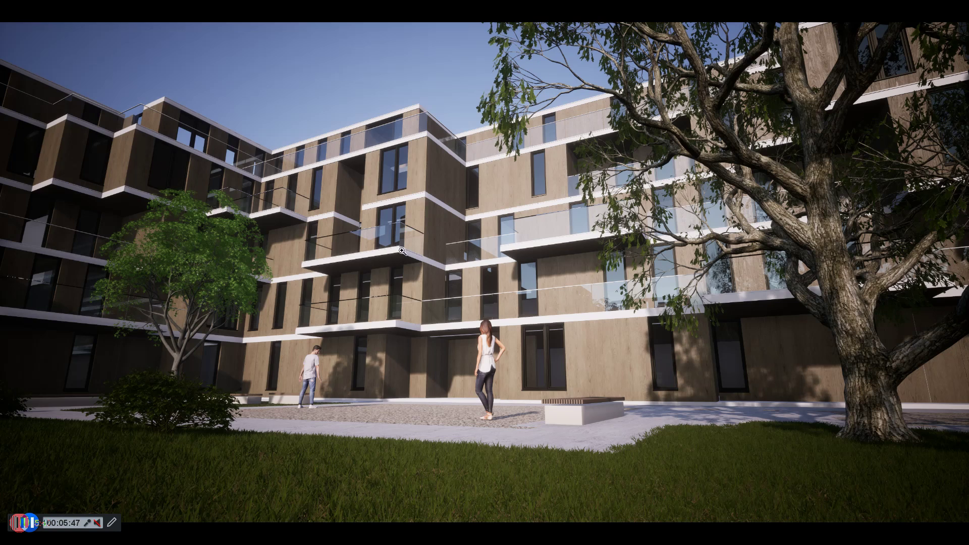
{"action": "key", "text": "f"}
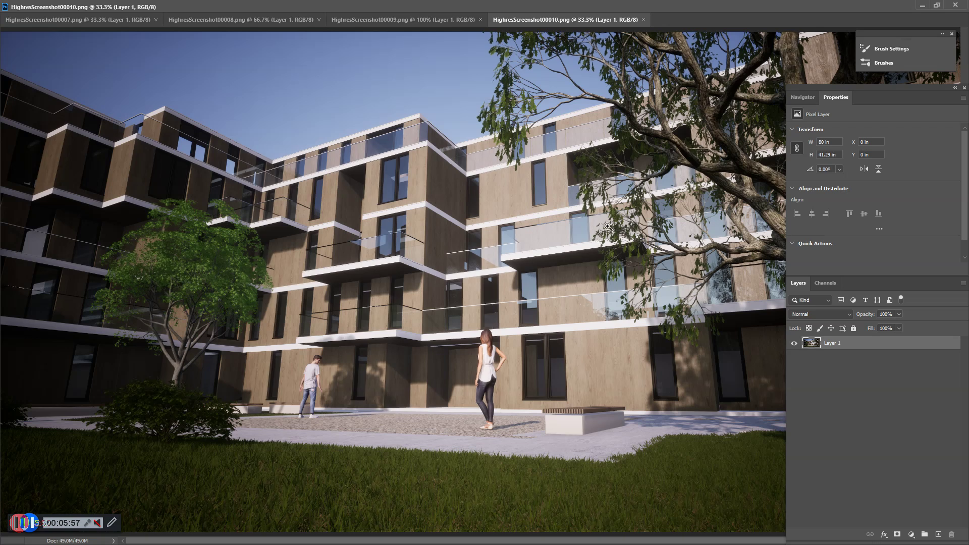
- Minimize Photoshop to return to the Unreal Engine viewport and close the High Resolution Screenshot window
{"action": "left_click", "coordinate": [925, 6]}
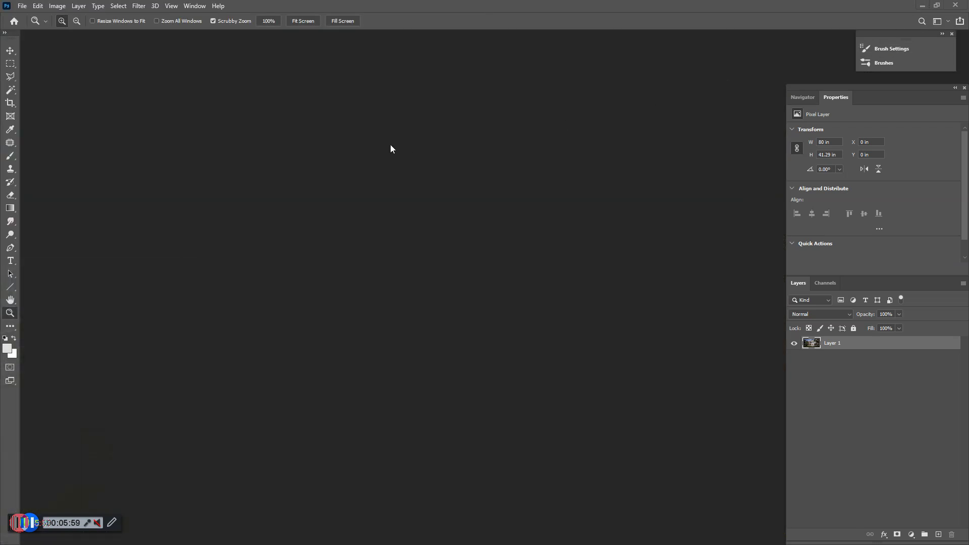
{"action": "left_click", "coordinate": [922, 6]}
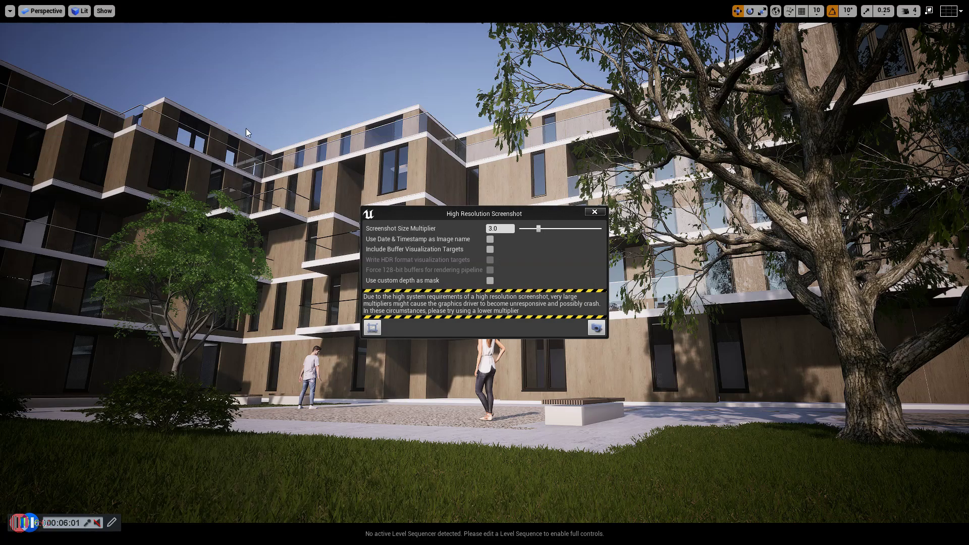
{"action": "left_click", "coordinate": [9, 11]}
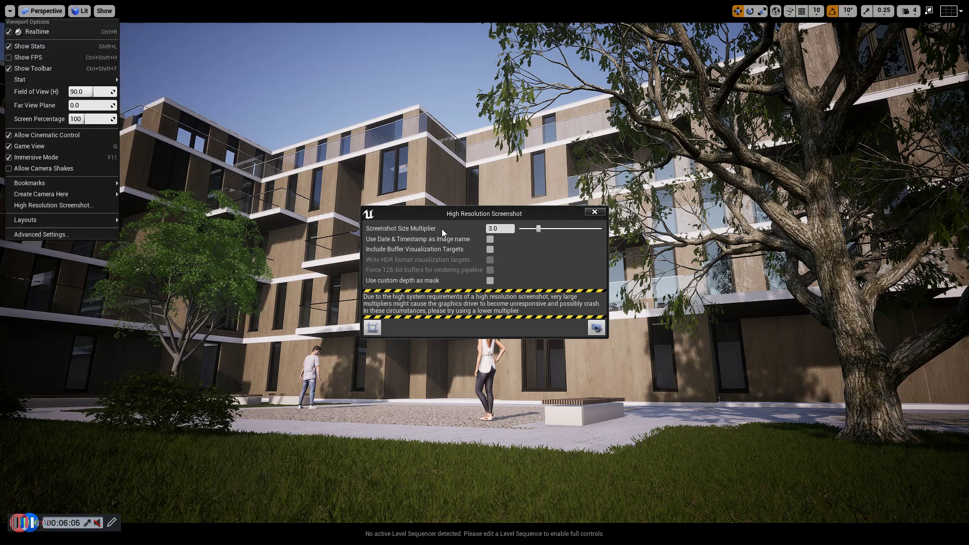
{"action": "left_click", "coordinate": [499, 229]}
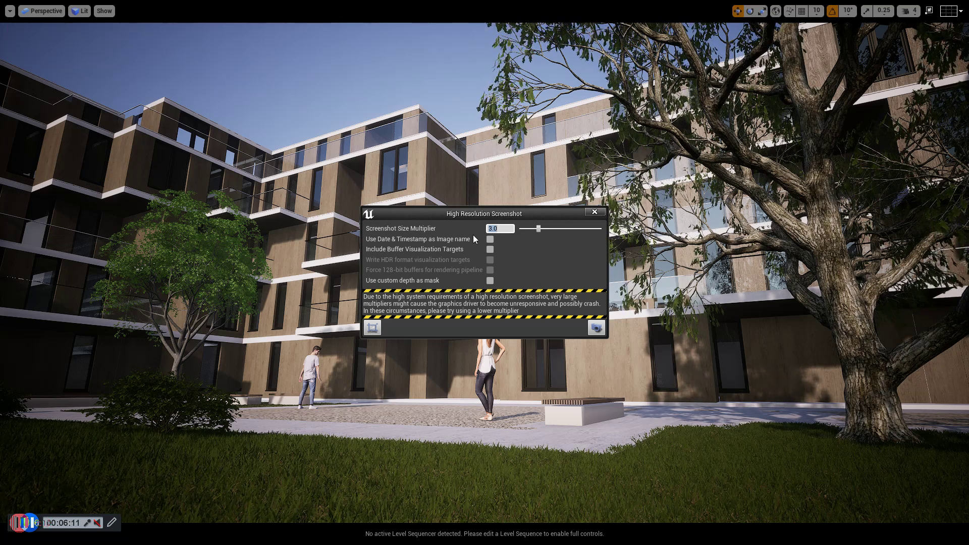
{"action": "left_click", "coordinate": [594, 212]}
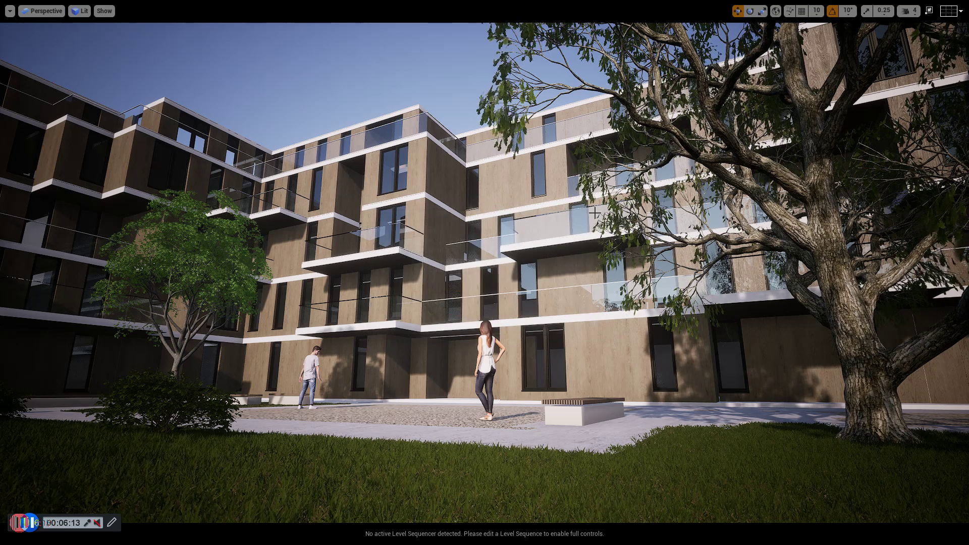